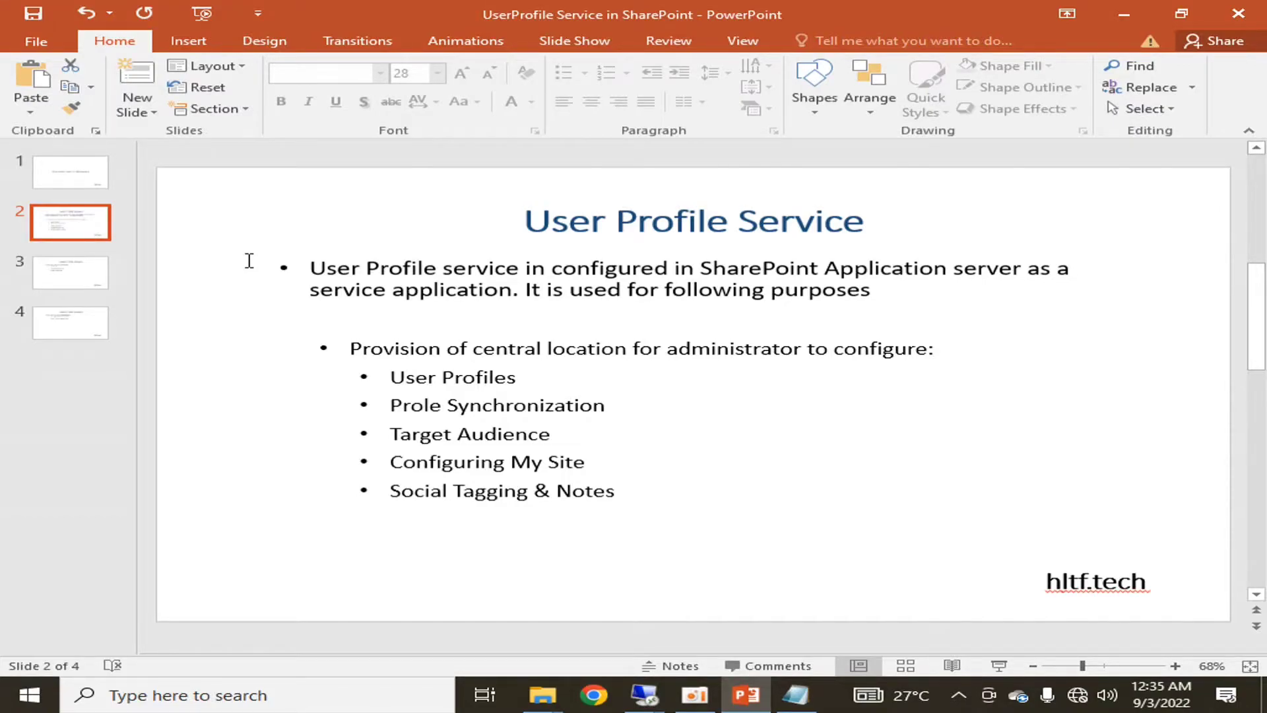
Step: Bring up the open remote desktop sessions from the taskbar
click(649, 706)
Step: In the SharePoint server session, open Manage service applications under Application Management
click(722, 607)
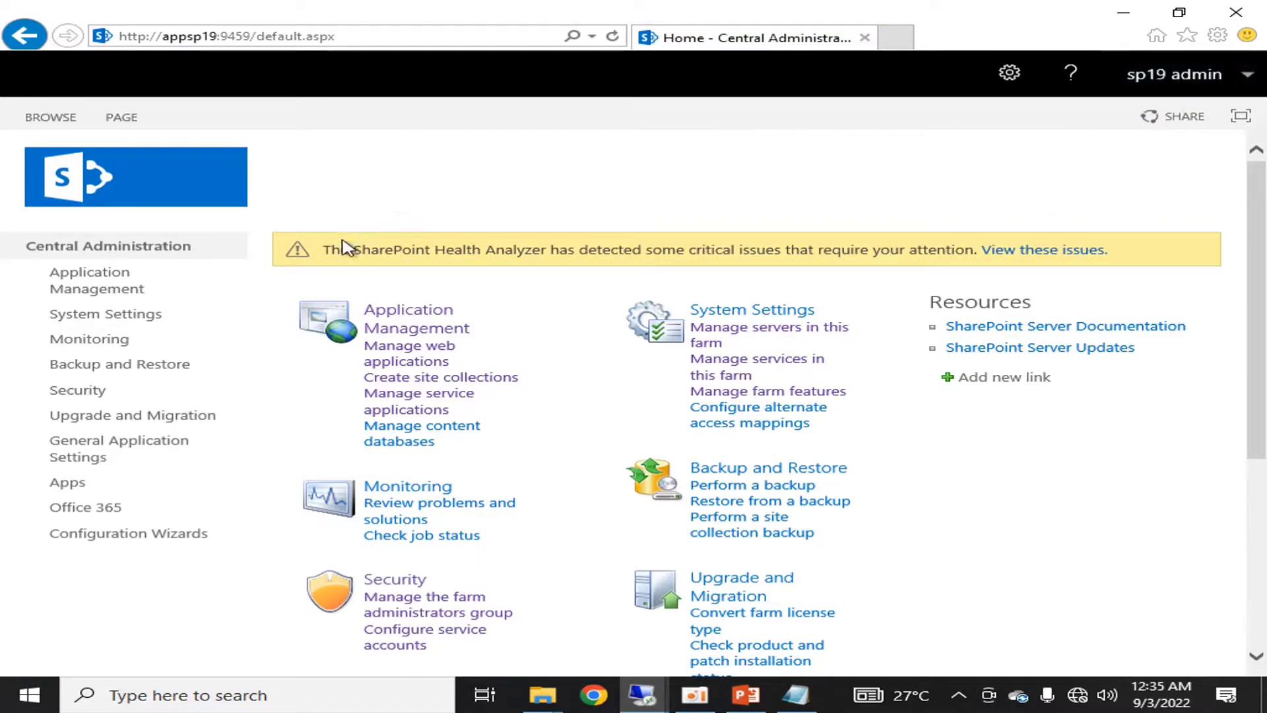
click(411, 320)
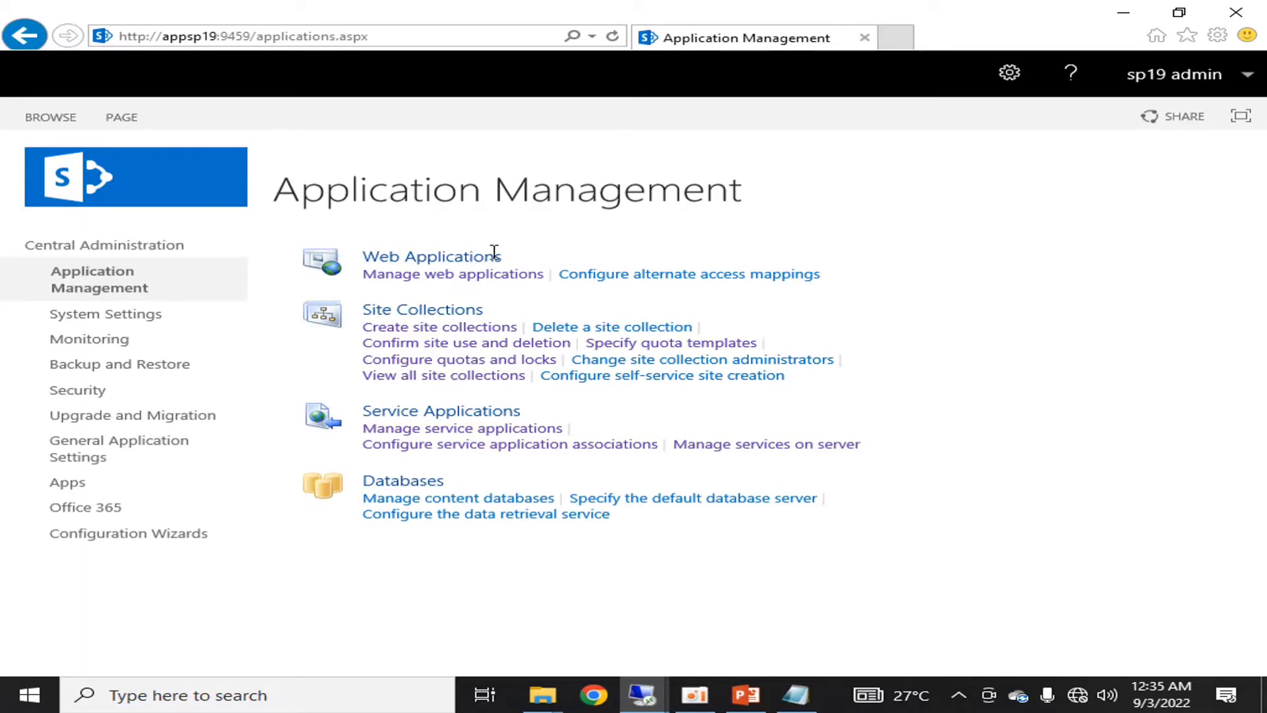
click(584, 429)
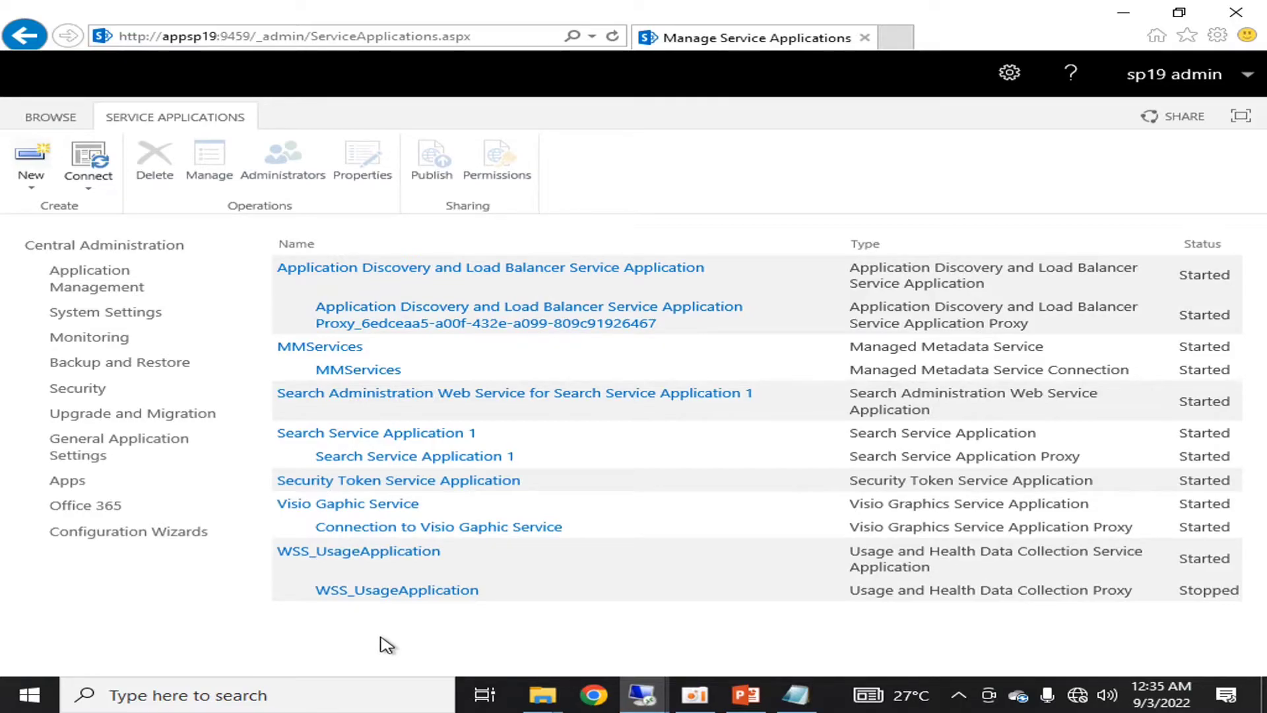
Step: Choose New > User Profile Service Application from the Service Applications ribbon
click(31, 177)
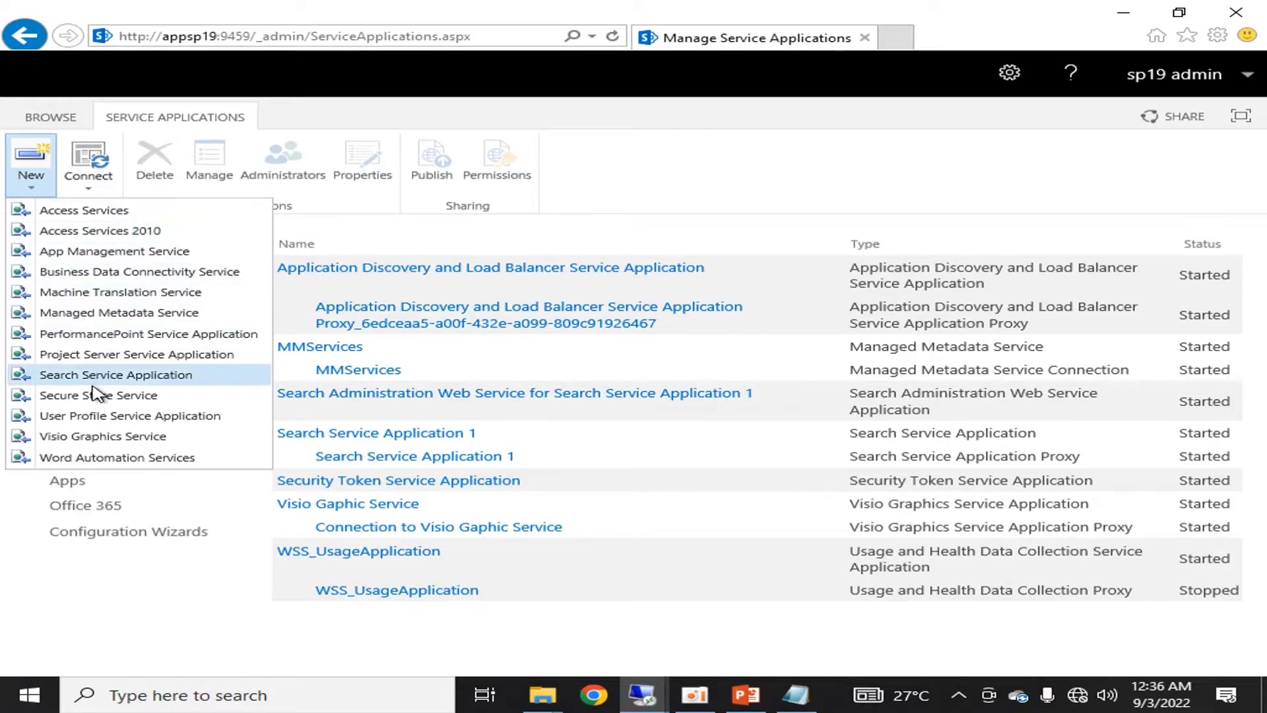
click(97, 419)
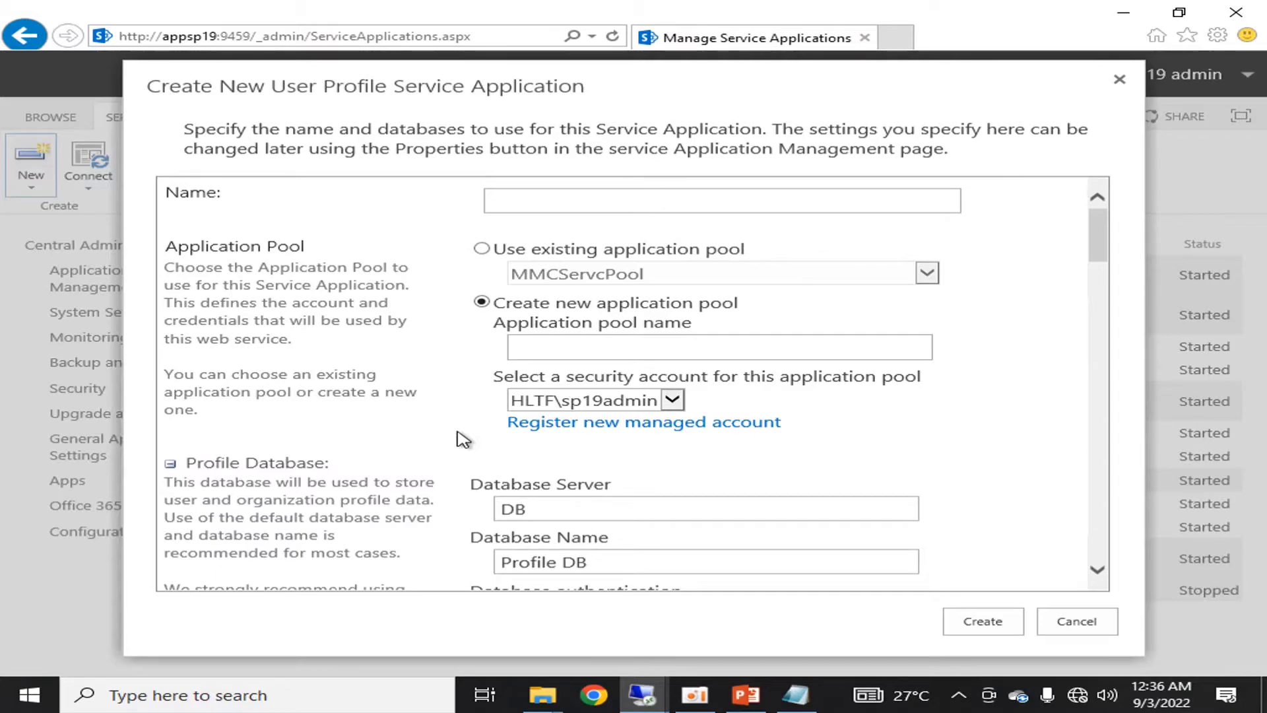
Step: Name the service application userprofileservice with a new application pool named UPSPool
click(692, 207)
text(userprof)
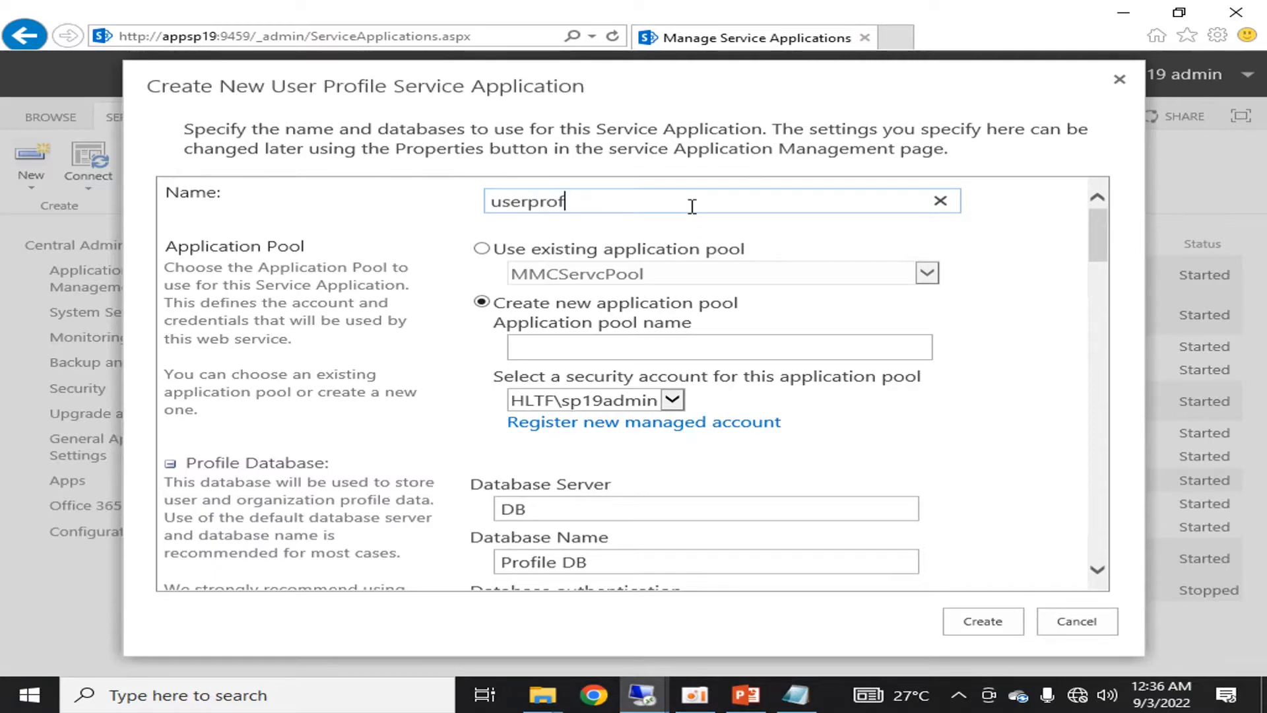
text(ileservice)
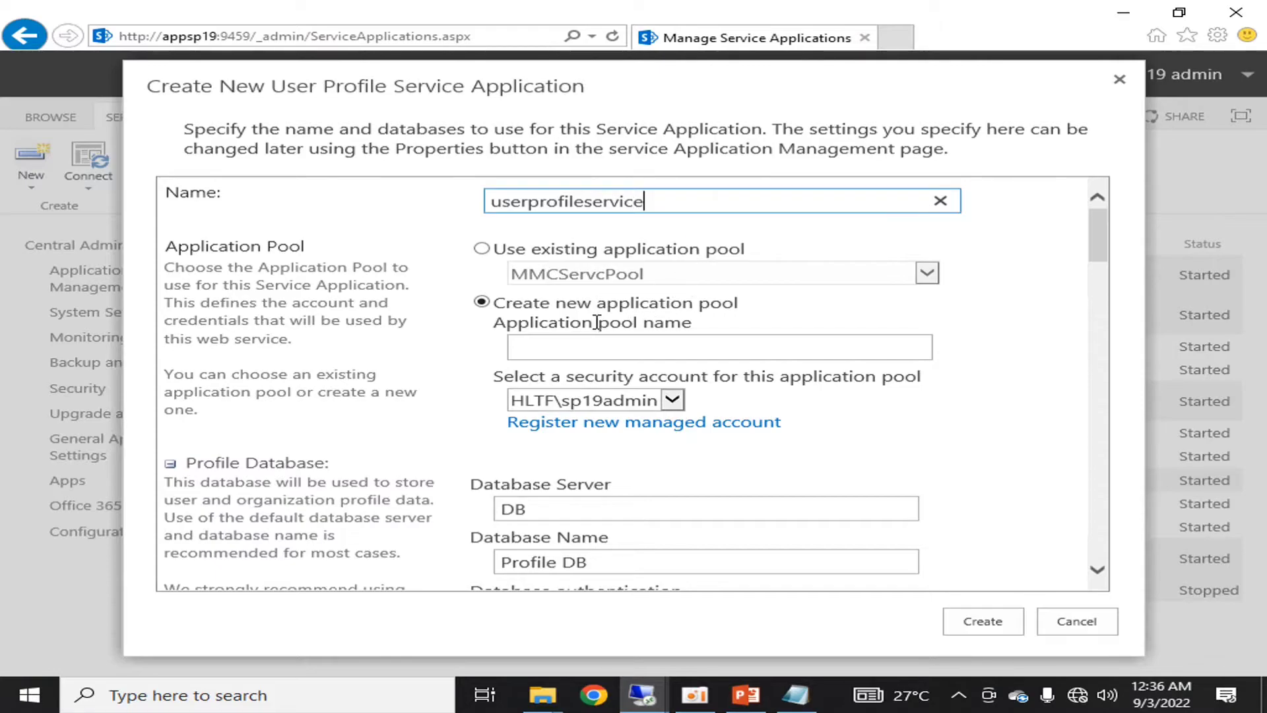
click(598, 344)
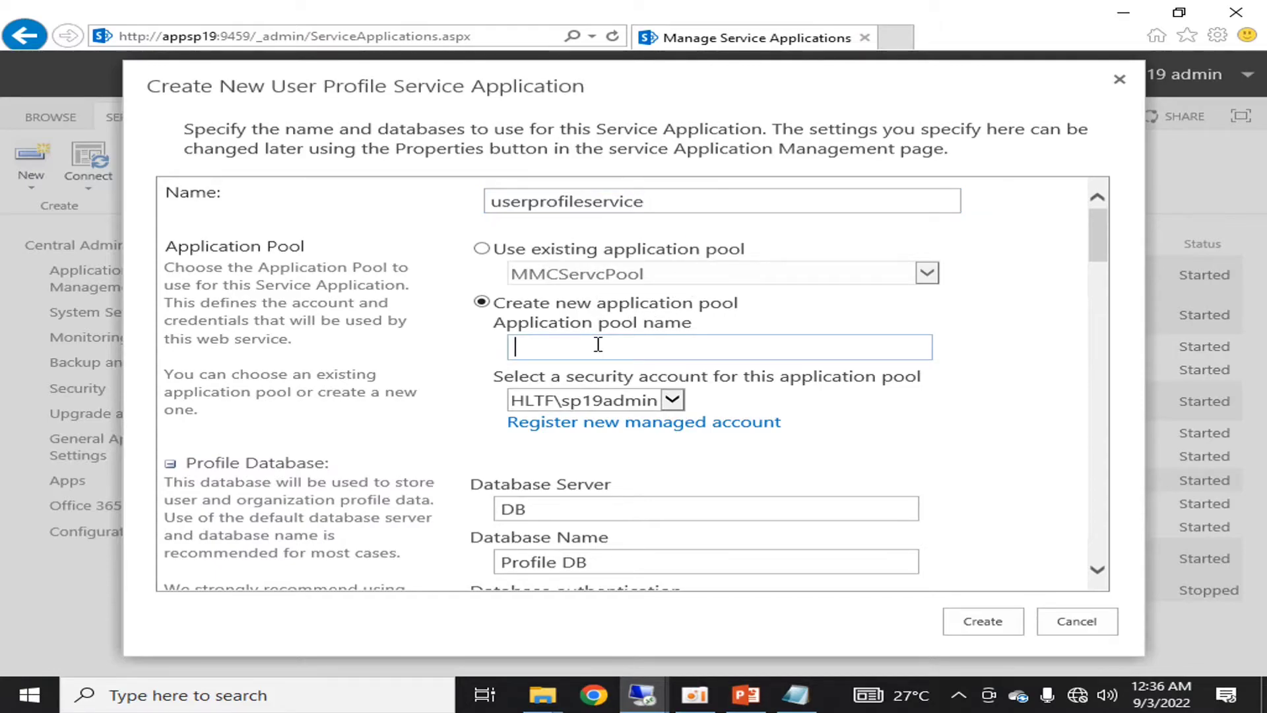
text(UPCPool)
click(550, 348)
key(BackSpace)
text(S)
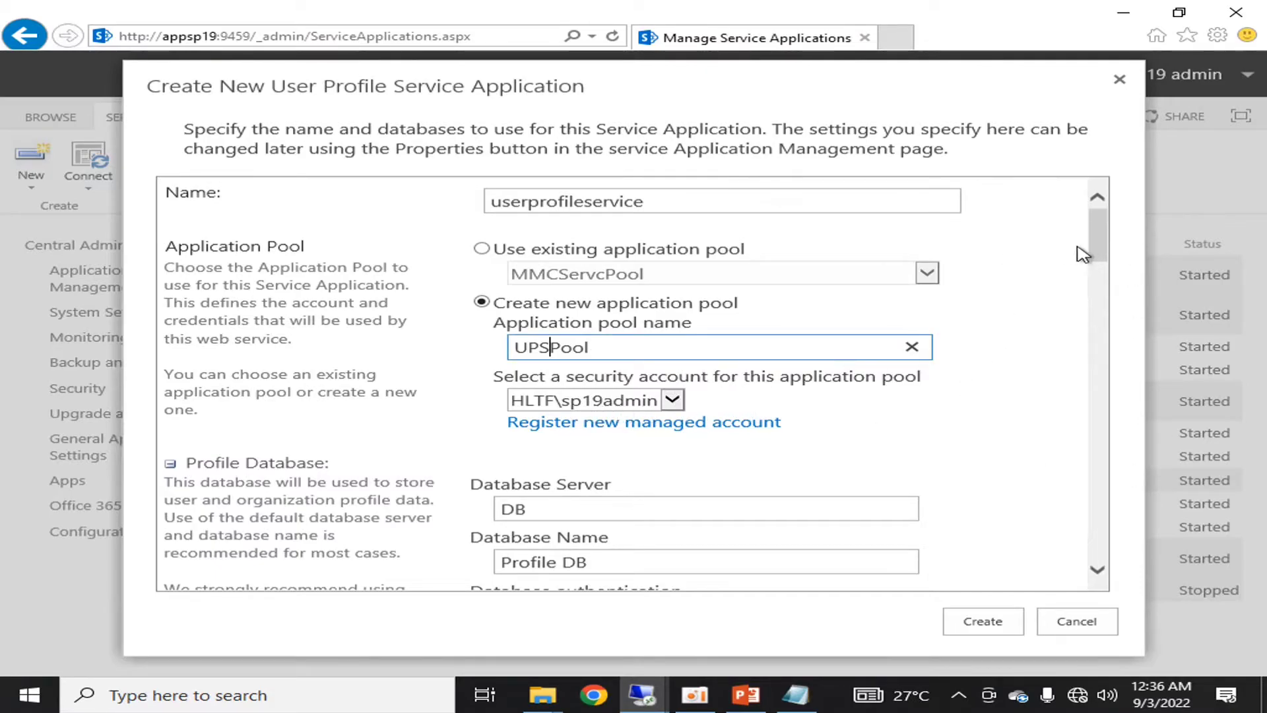
Step: Set the profile database name to UserProfile DB and review the remaining database settings
drag(1104, 239, 1107, 274)
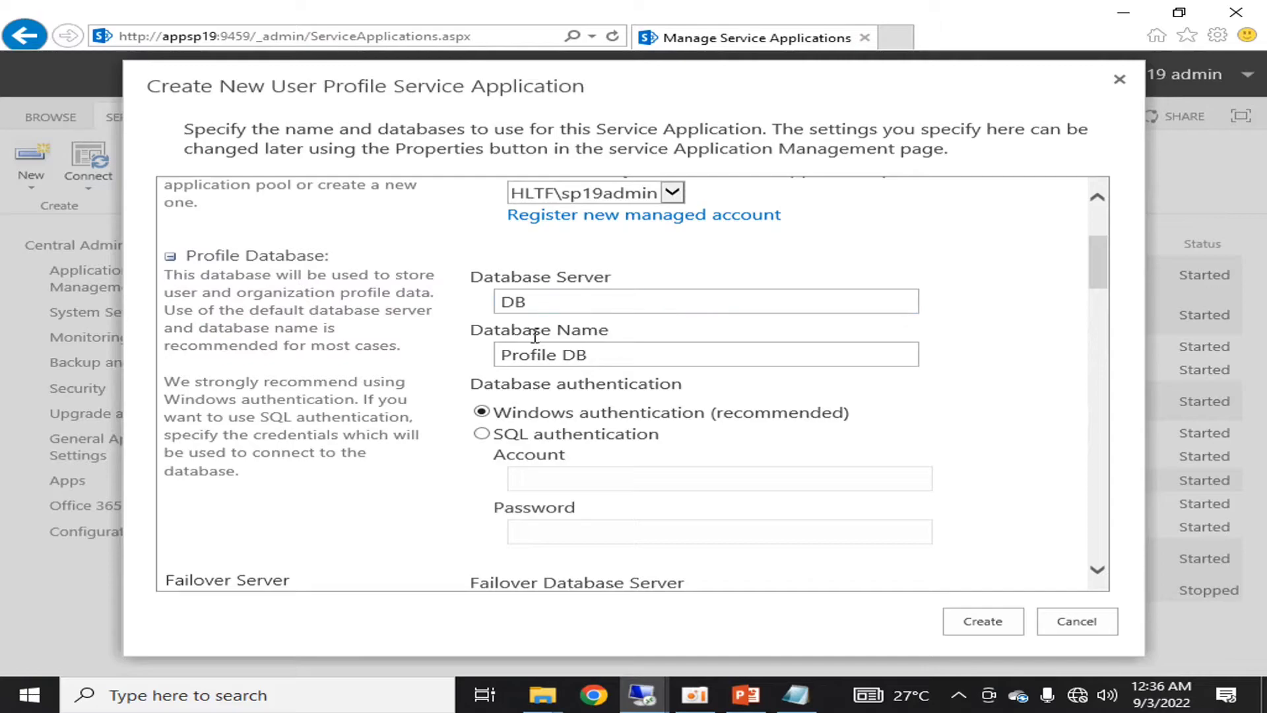
click(600, 351)
text(User)
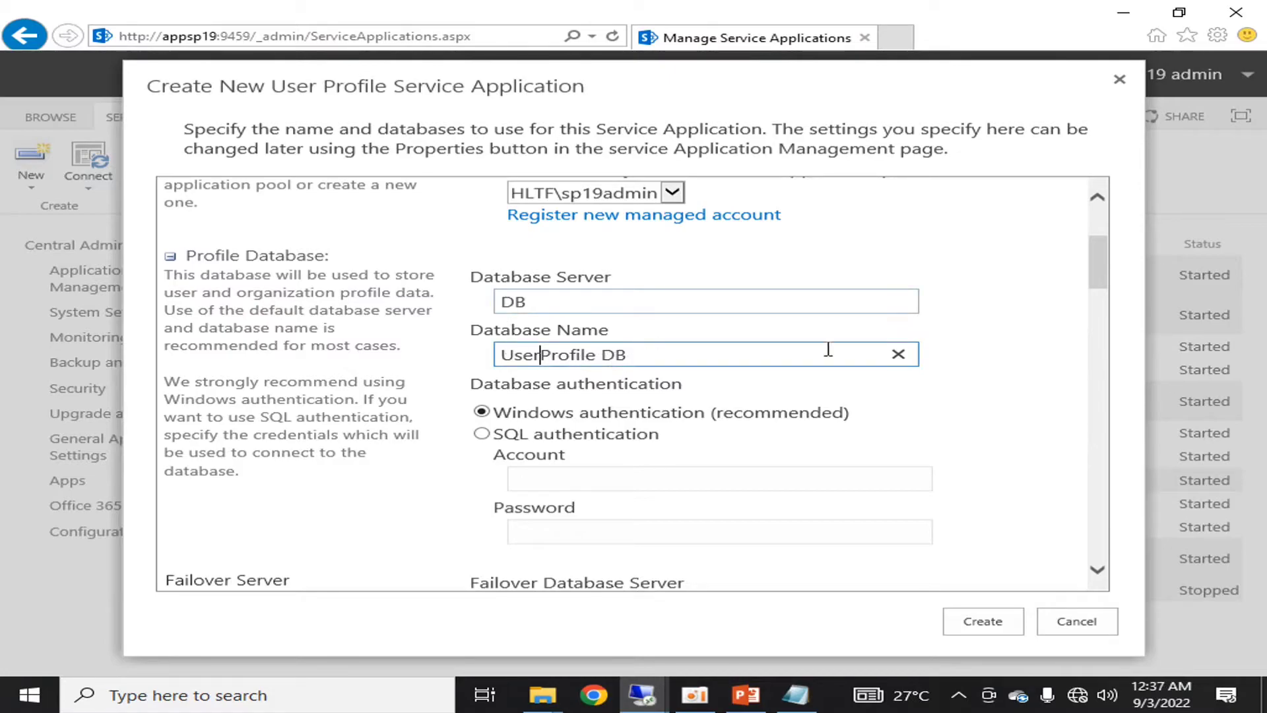
drag(1097, 264, 1089, 399)
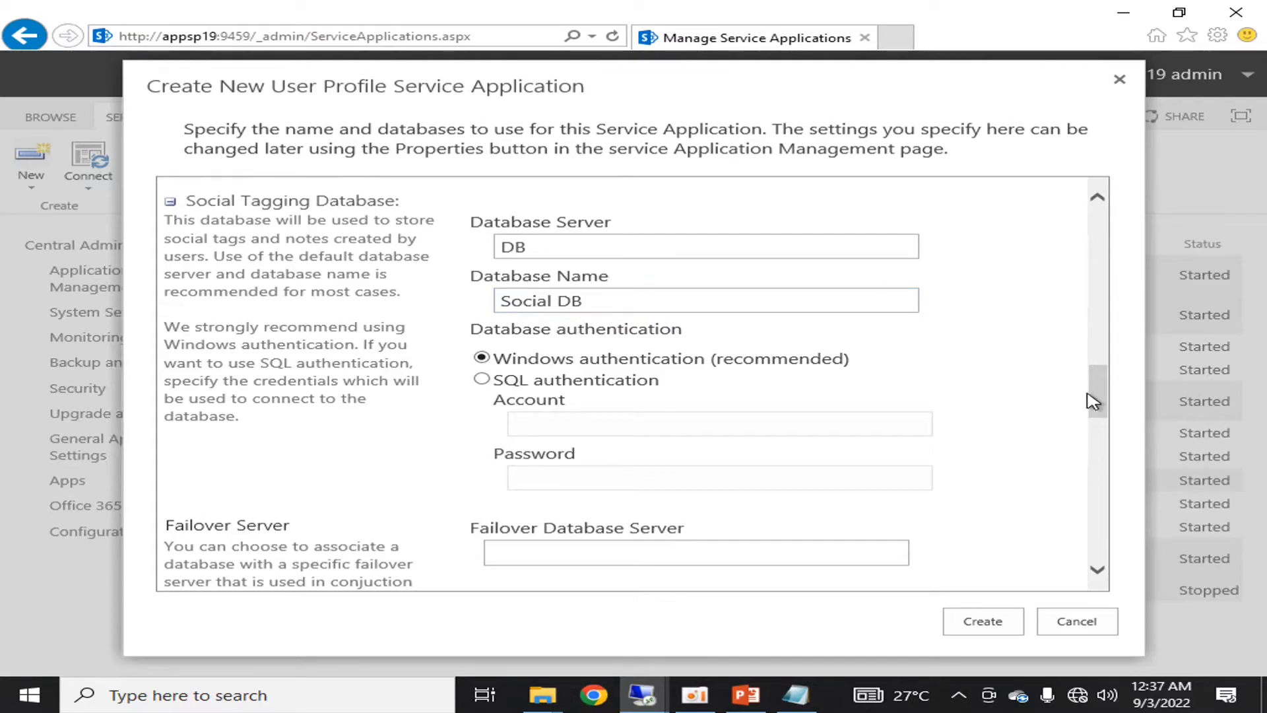
drag(1092, 394, 1099, 543)
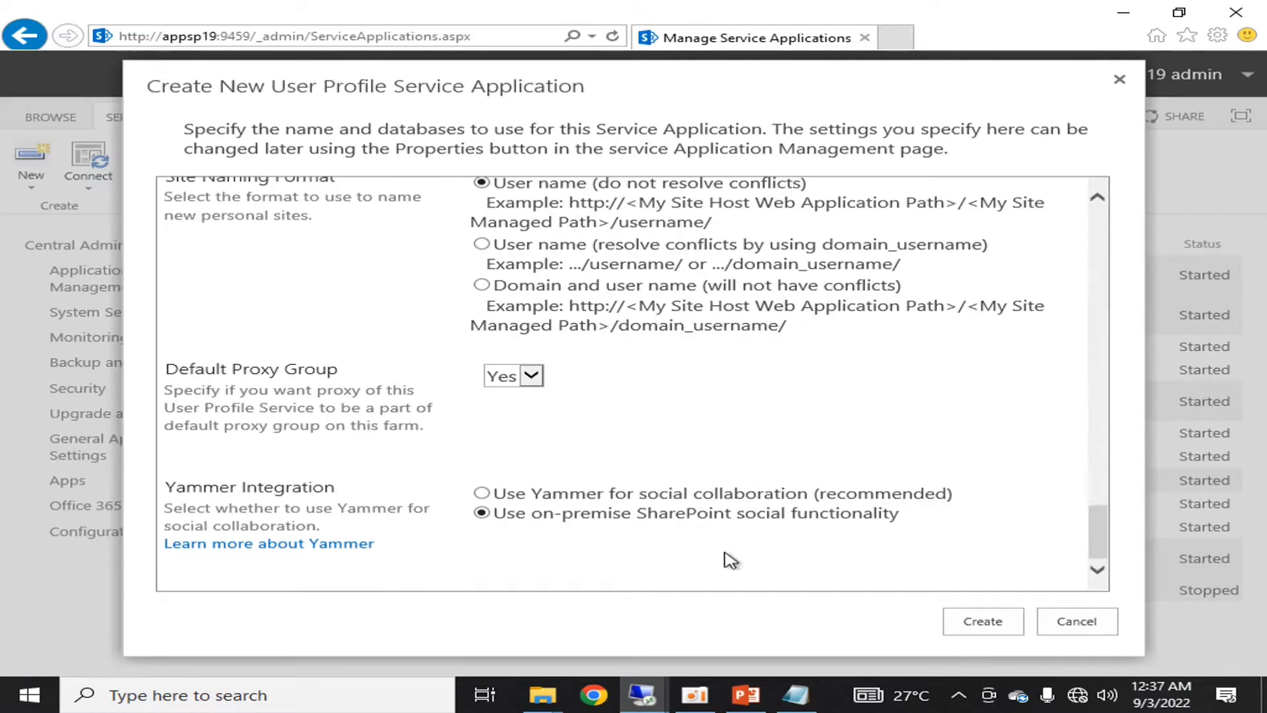
Step: Create userprofileservice with these settings and acknowledge the success message
click(970, 627)
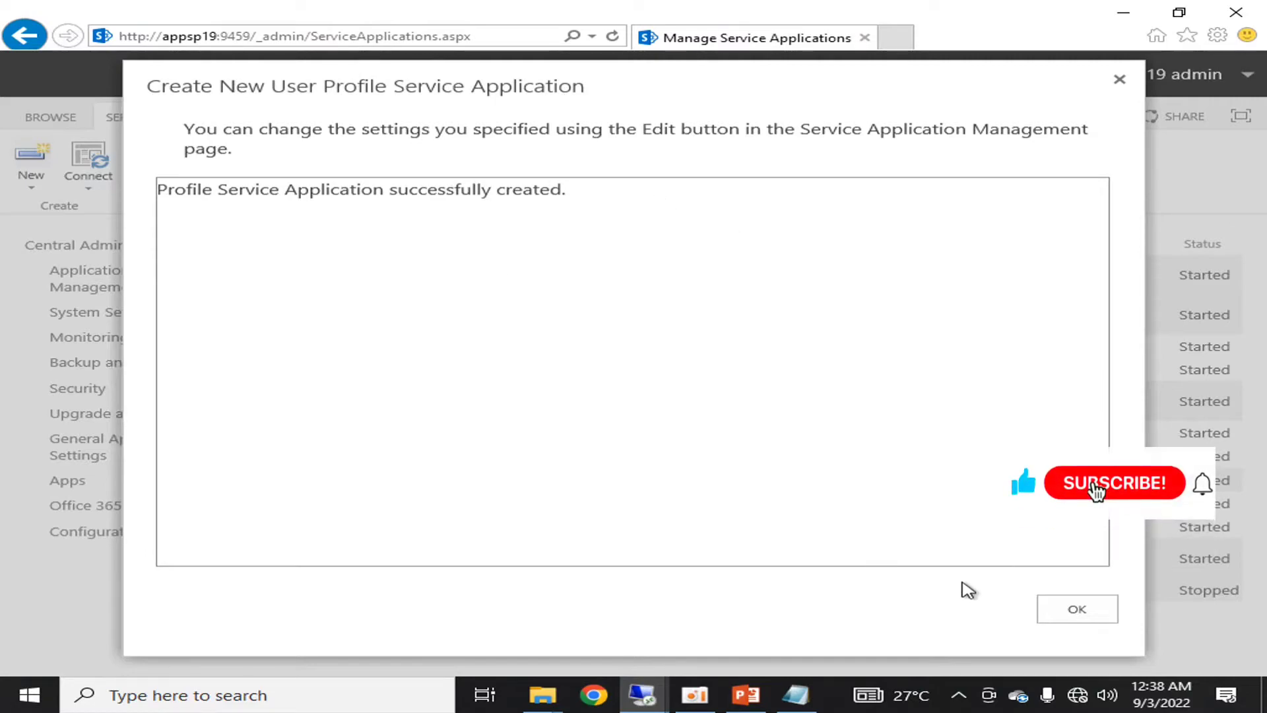
click(1074, 610)
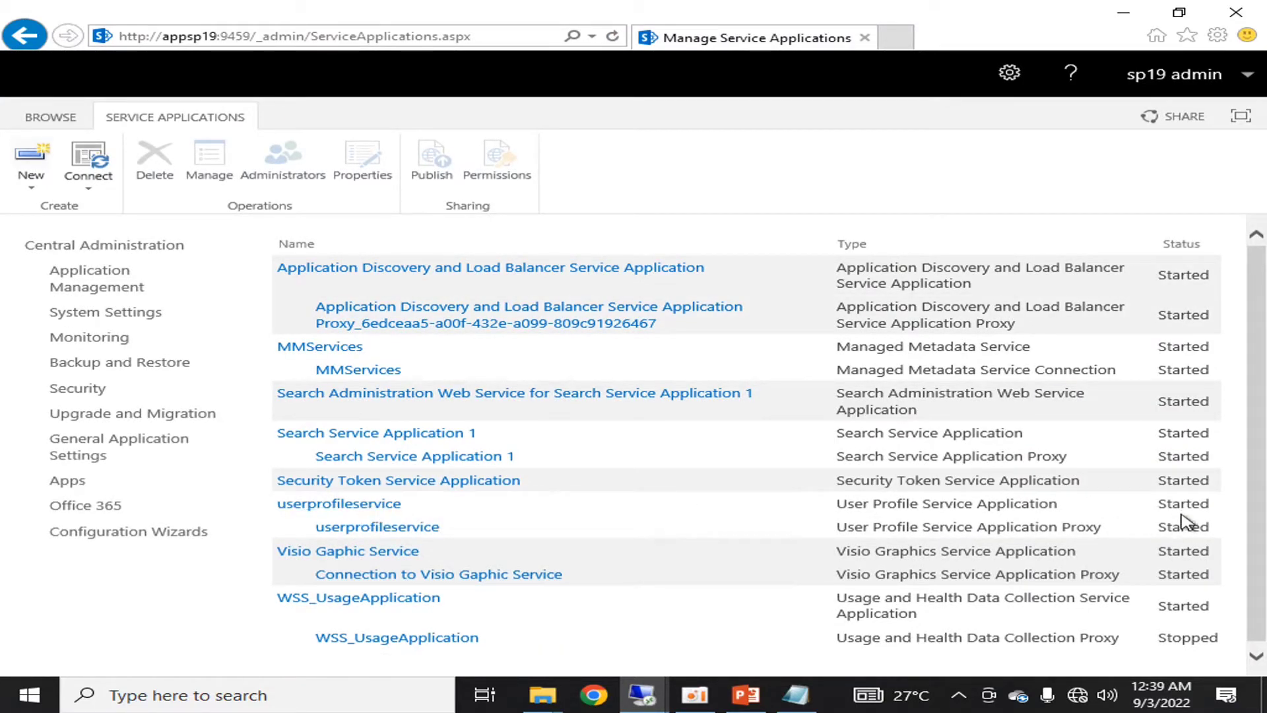
Step: Open userprofileservice's Manage Profile Service page and highlight its profile and audience statistics
click(380, 507)
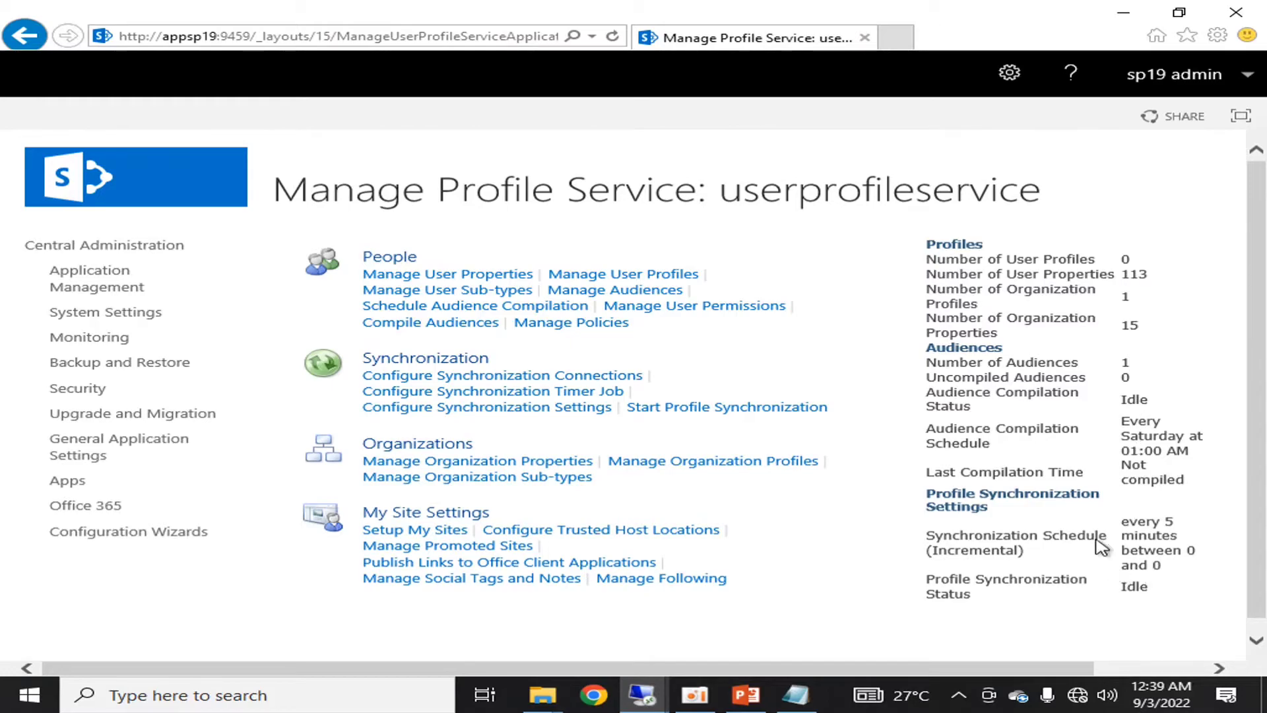
triple_click(931, 397)
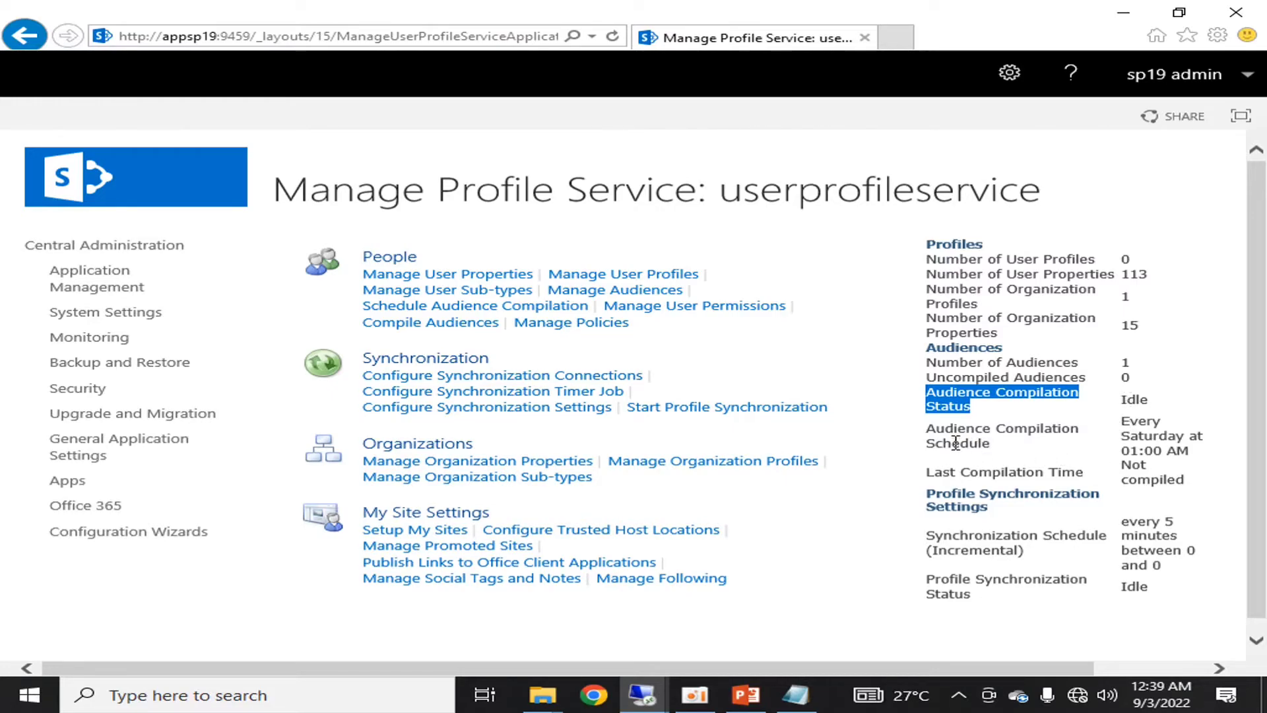
drag(927, 429, 993, 443)
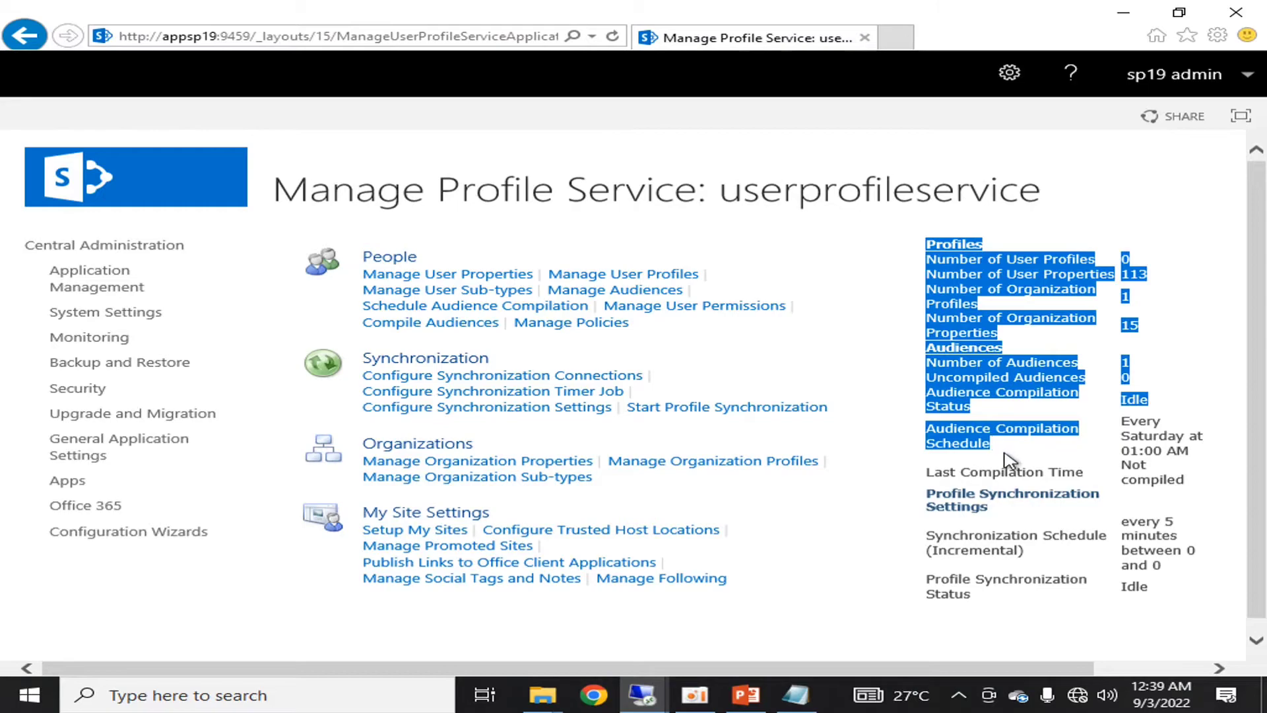
click(1007, 459)
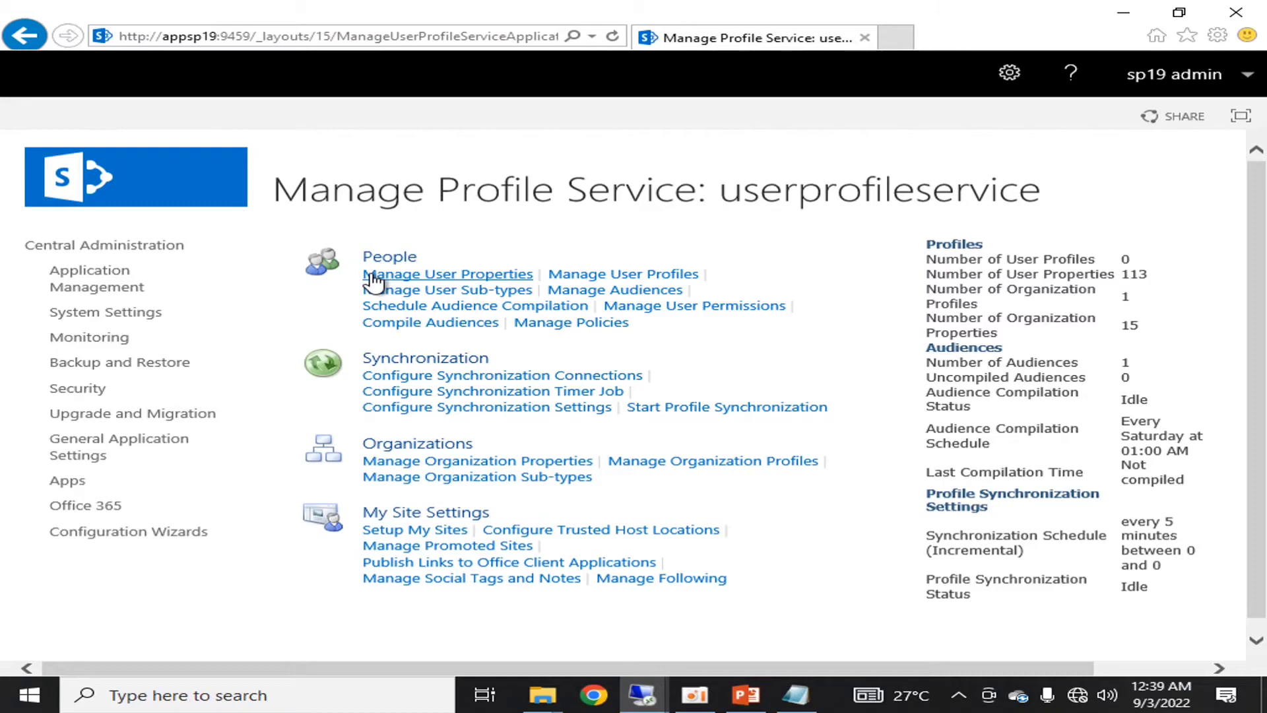
Step: In Manage User Profiles, search for the administrator's account, find none, then clear the box
click(610, 274)
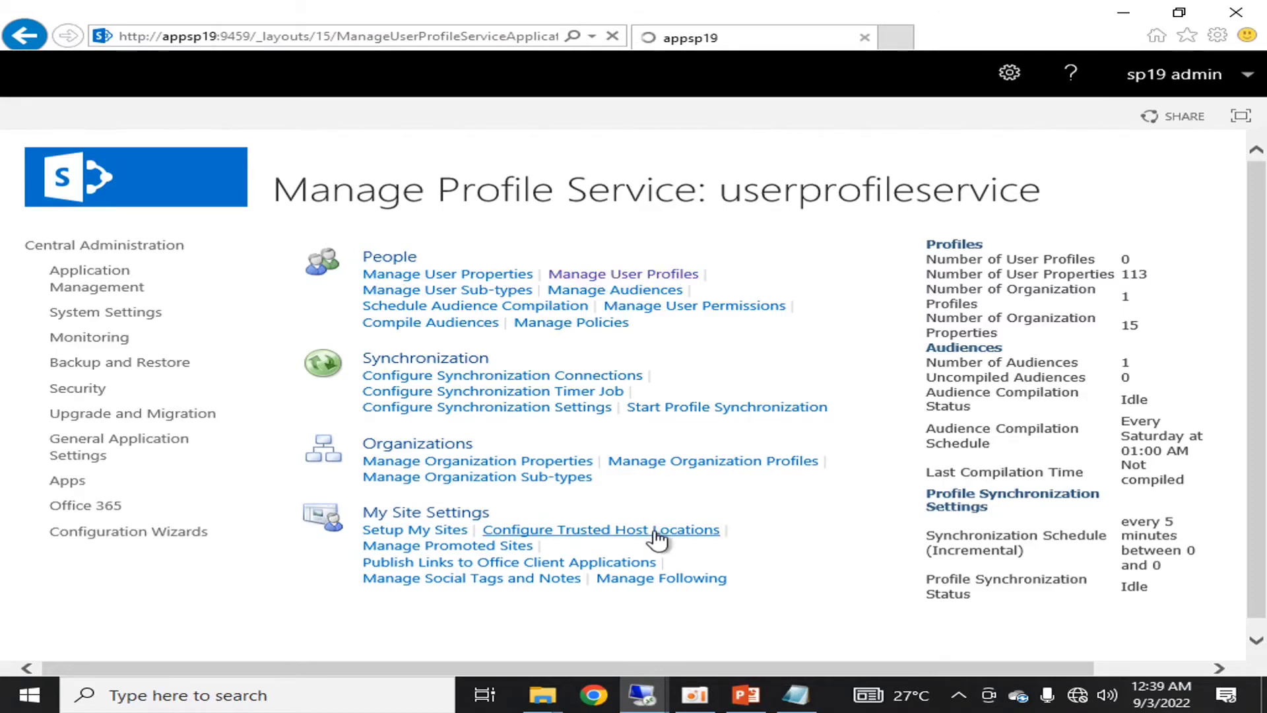
click(487, 302)
text(sp1)
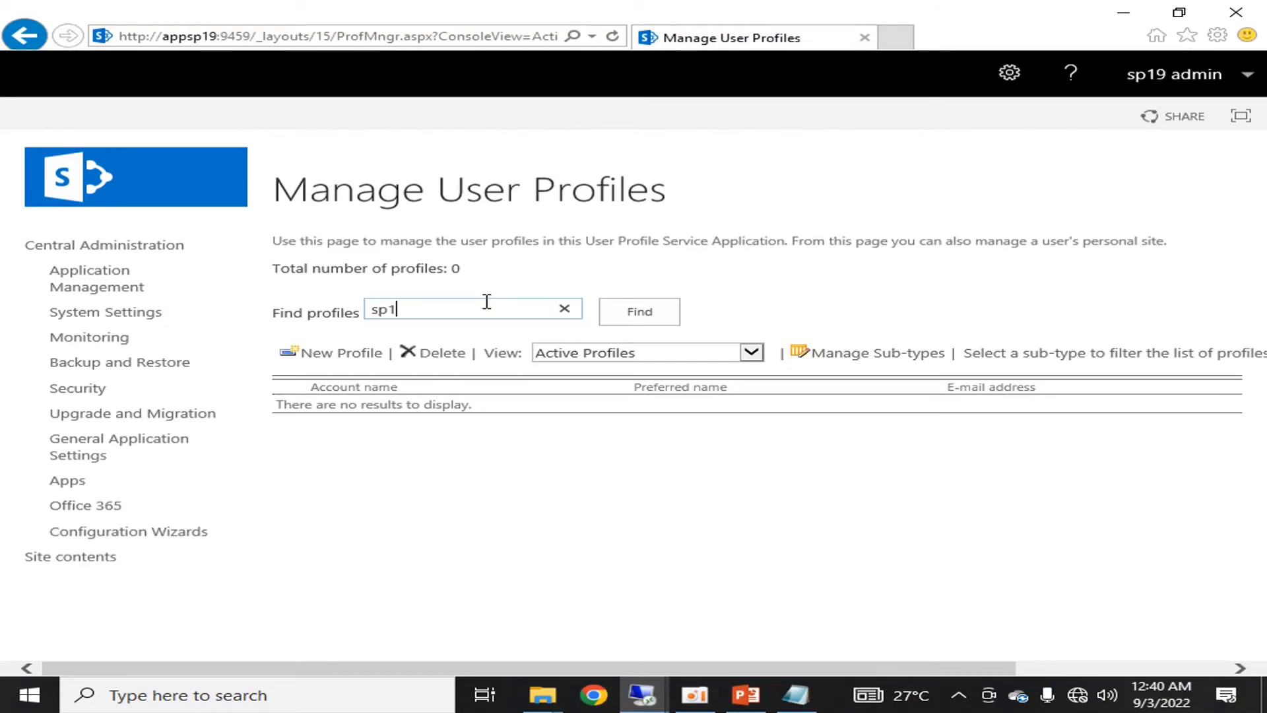
text(9admin)
click(637, 320)
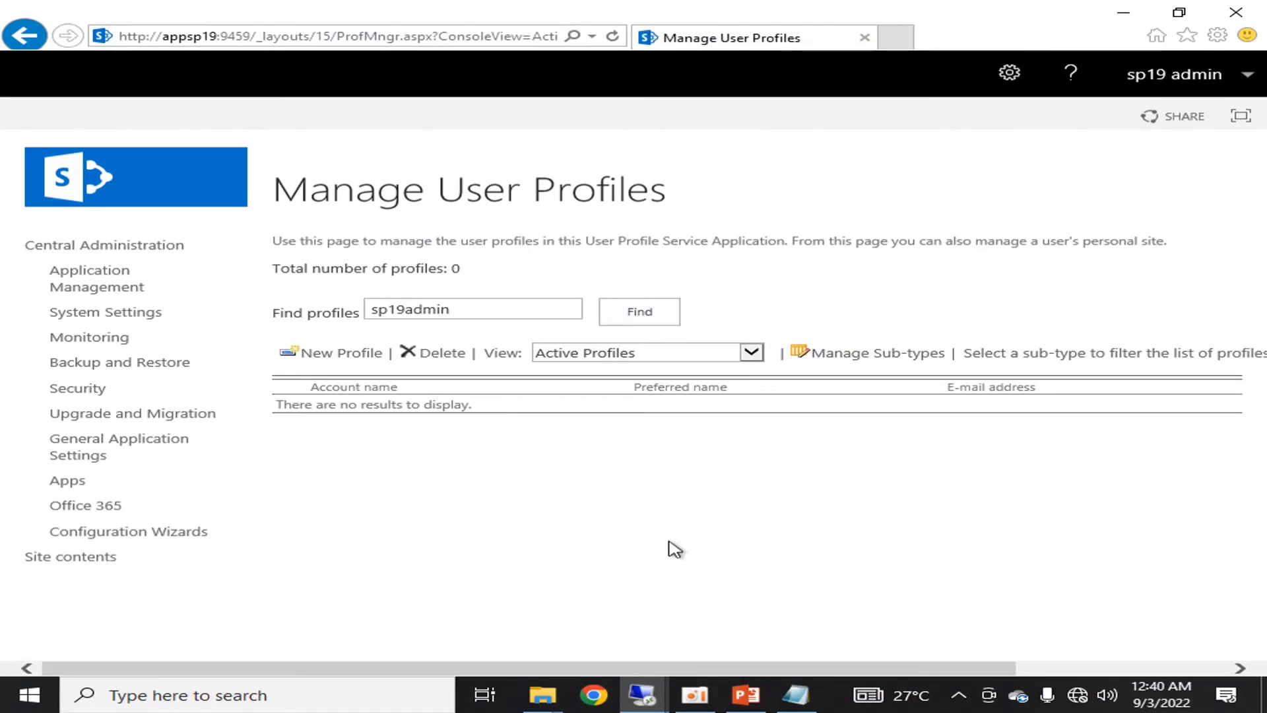
drag(519, 309, 312, 315)
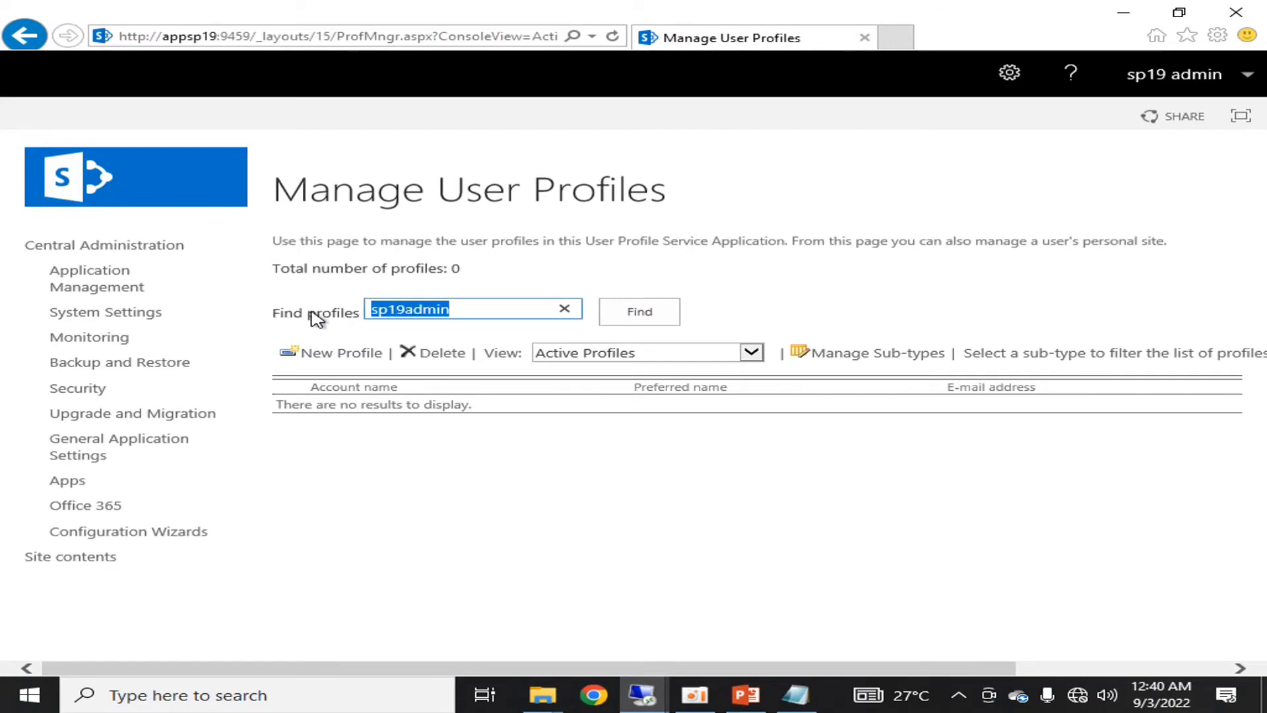
key(BackSpace)
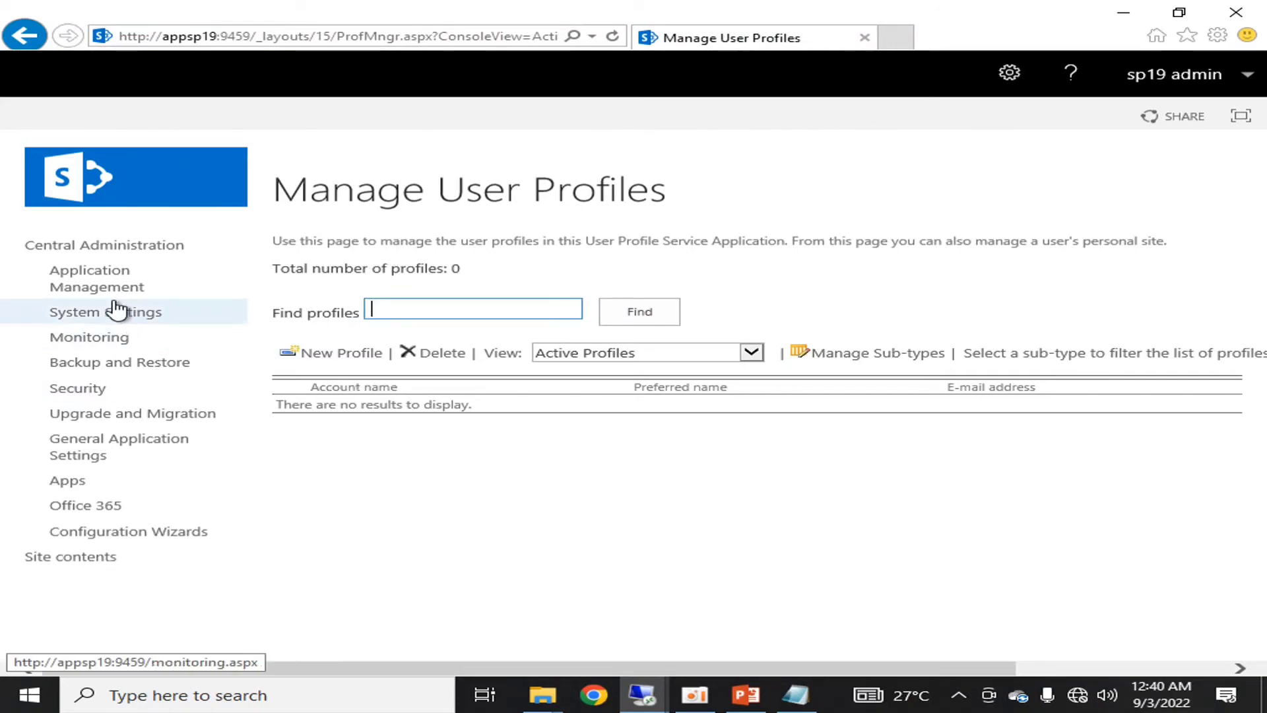
Step: Return to the userprofileservice page and start a full profile synchronization
click(25, 35)
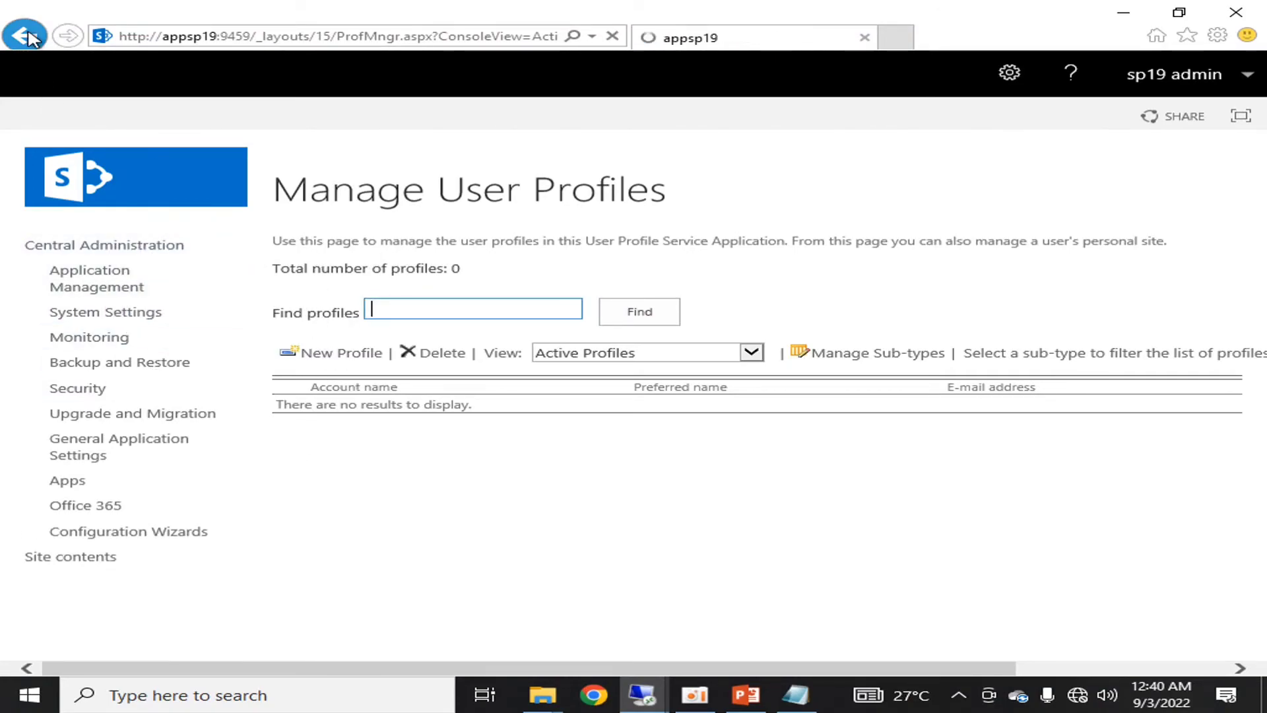
click(25, 35)
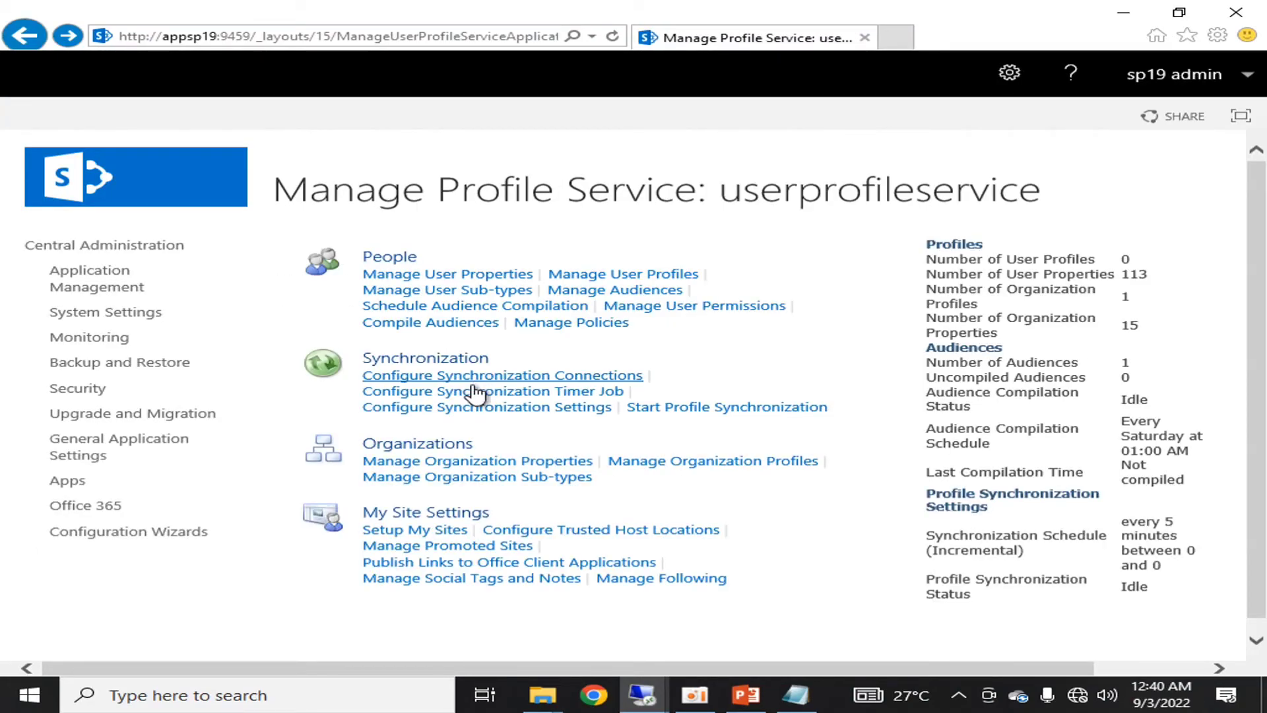
click(667, 409)
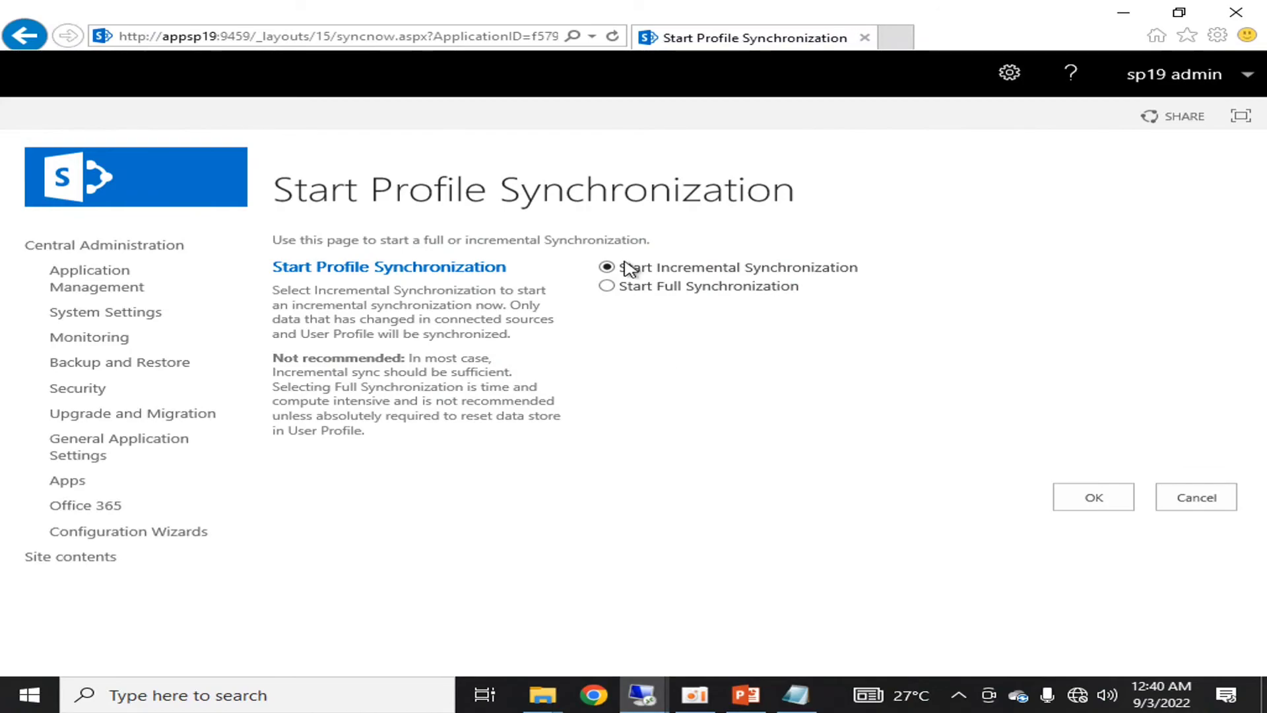
click(606, 285)
click(1093, 497)
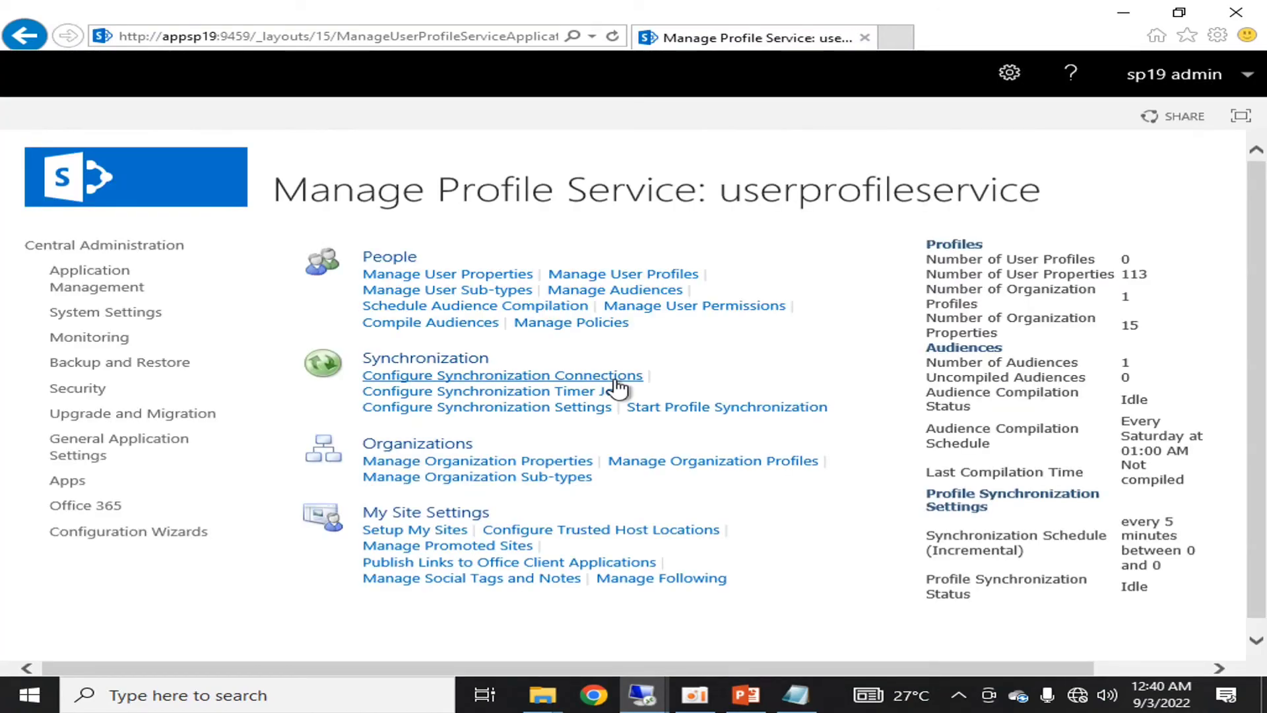